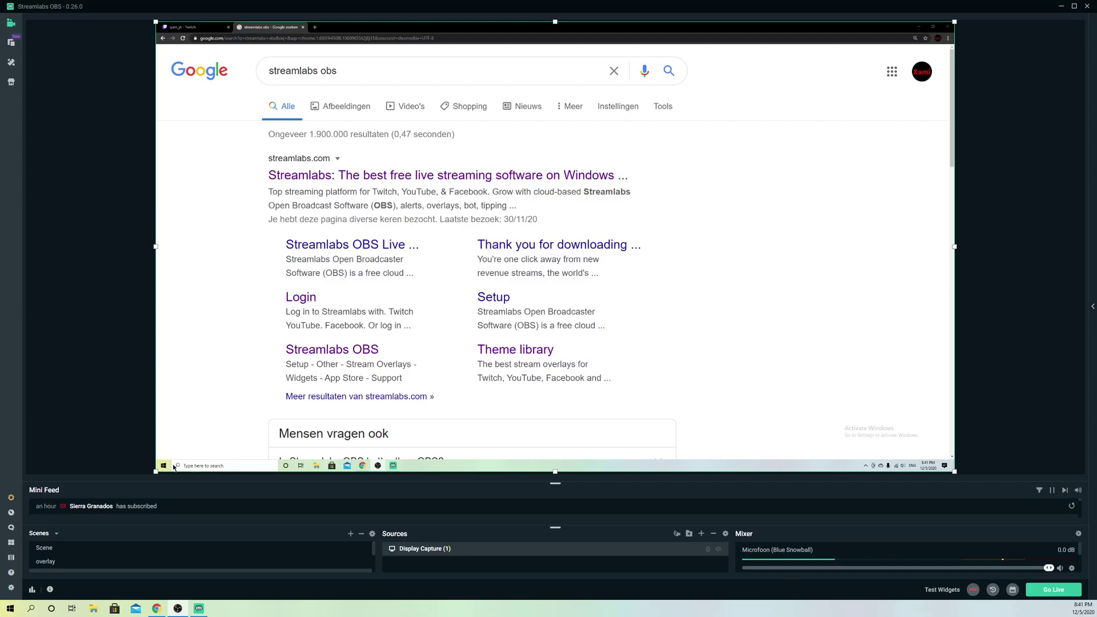
Deselect the Display Capture source by clicking an empty spot in the preview
left_click(68, 344)
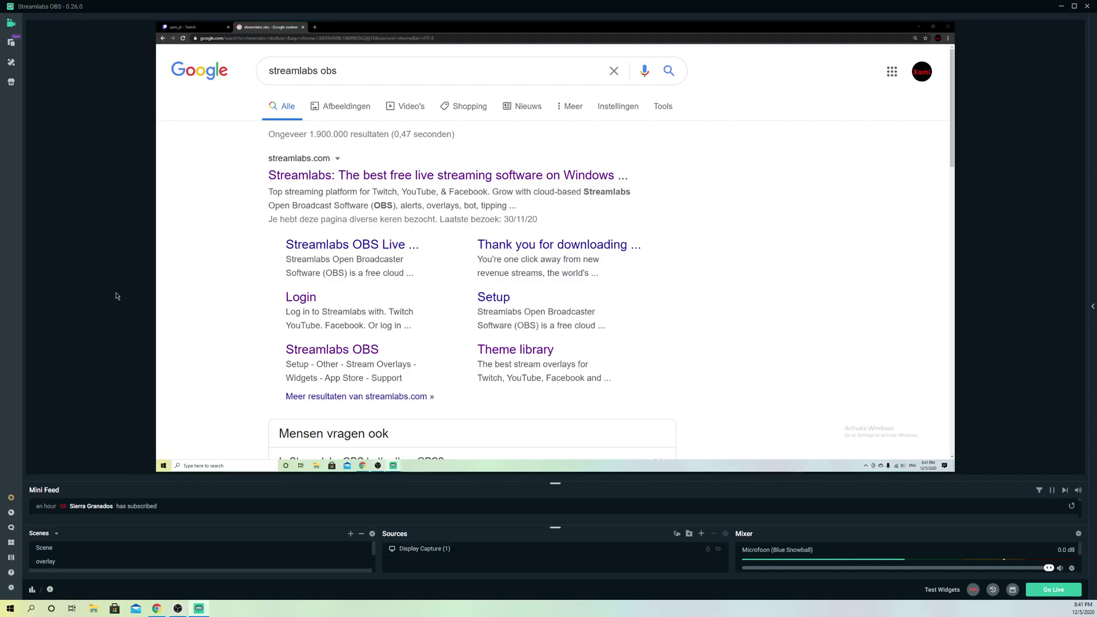
Reopen Settings, try Delete Cache and Restart, dismiss its warning, and close Settings
left_click(11, 588)
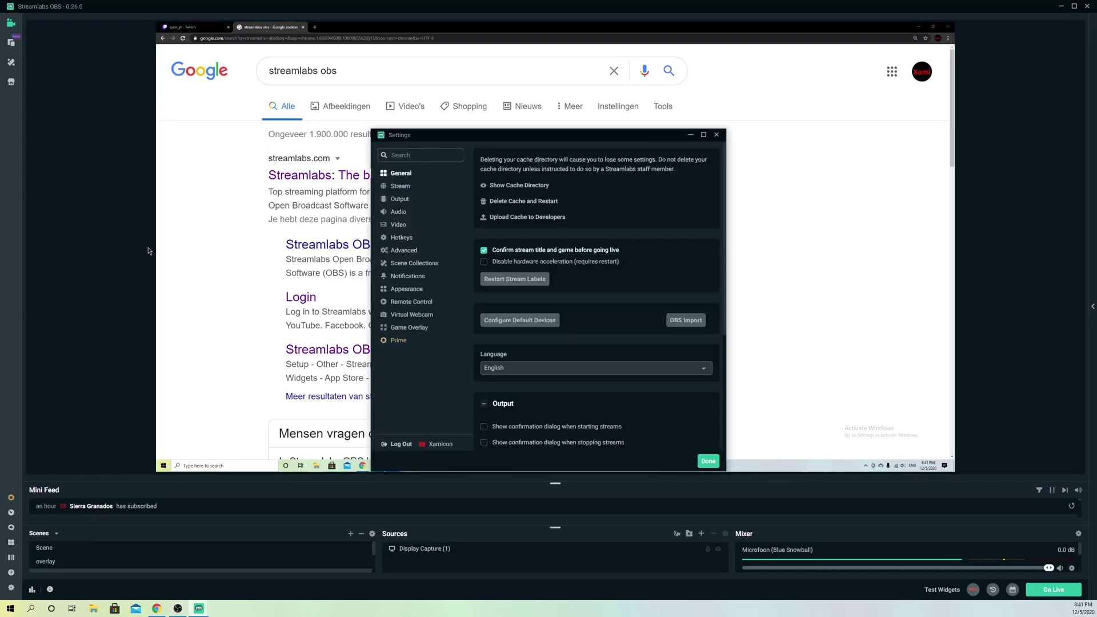
left_click(716, 135)
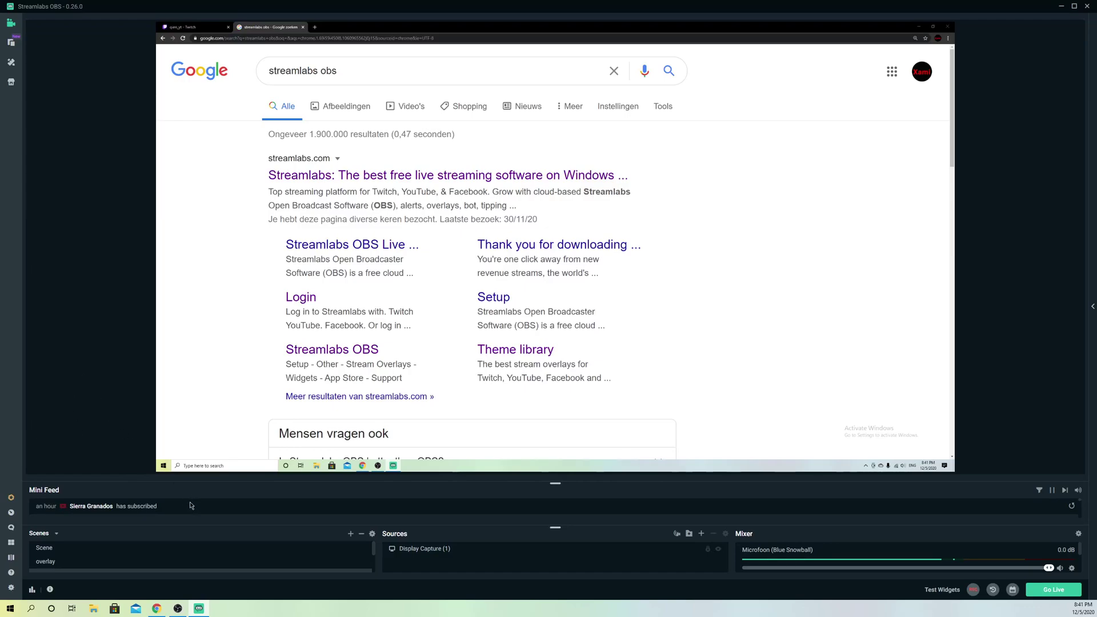
left_click(11, 588)
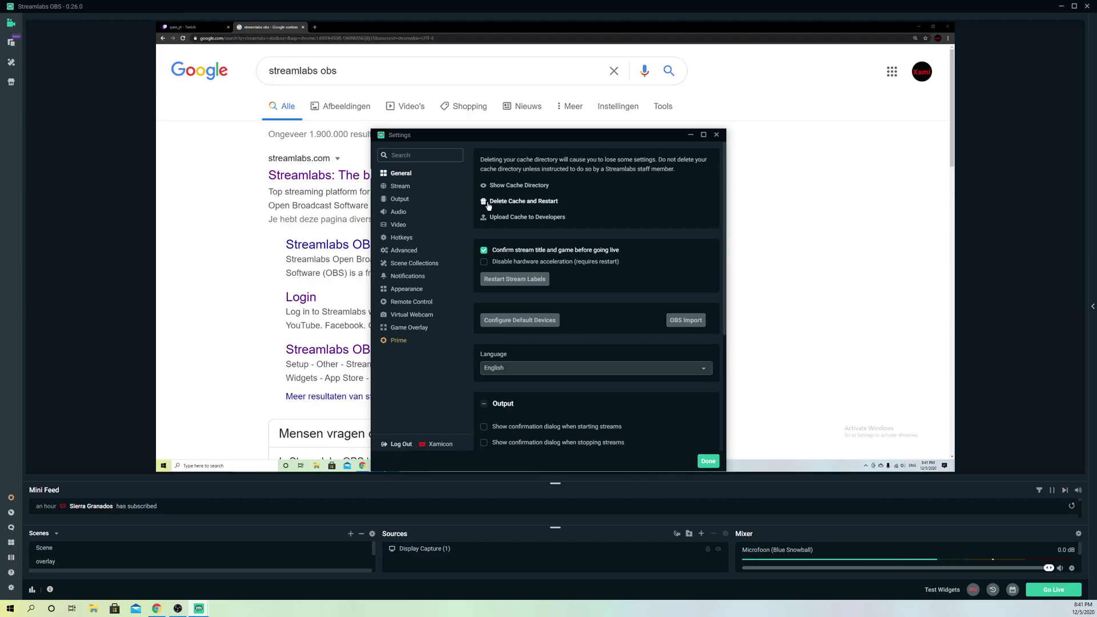
left_click(532, 206)
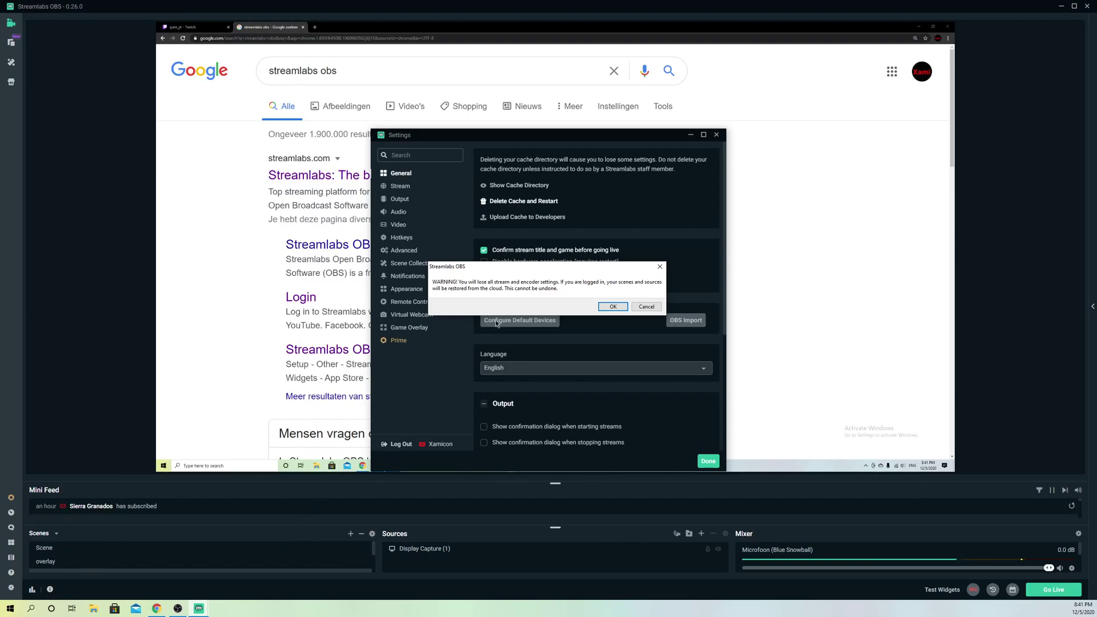
left_click(661, 267)
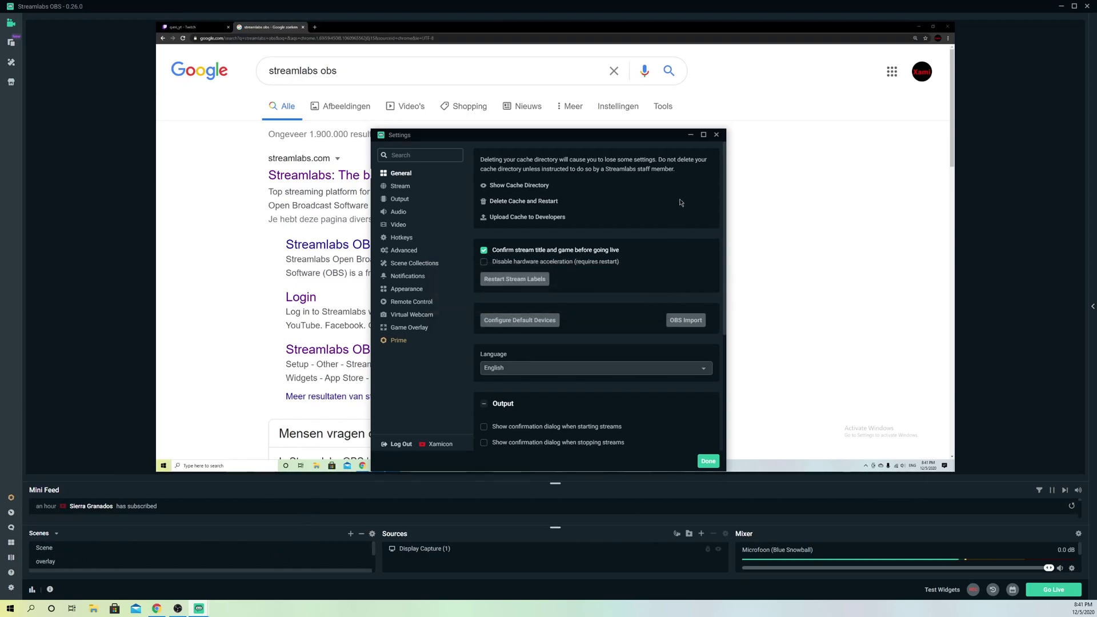
left_click(716, 136)
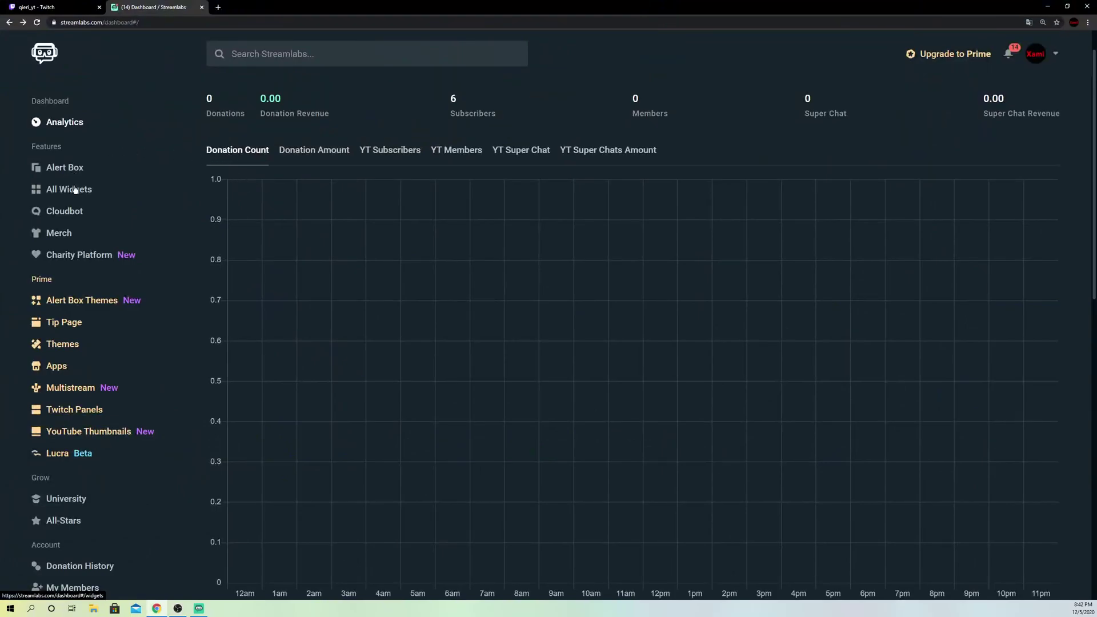
Open the Alert Box card from the All Widgets gallery
left_click(73, 191)
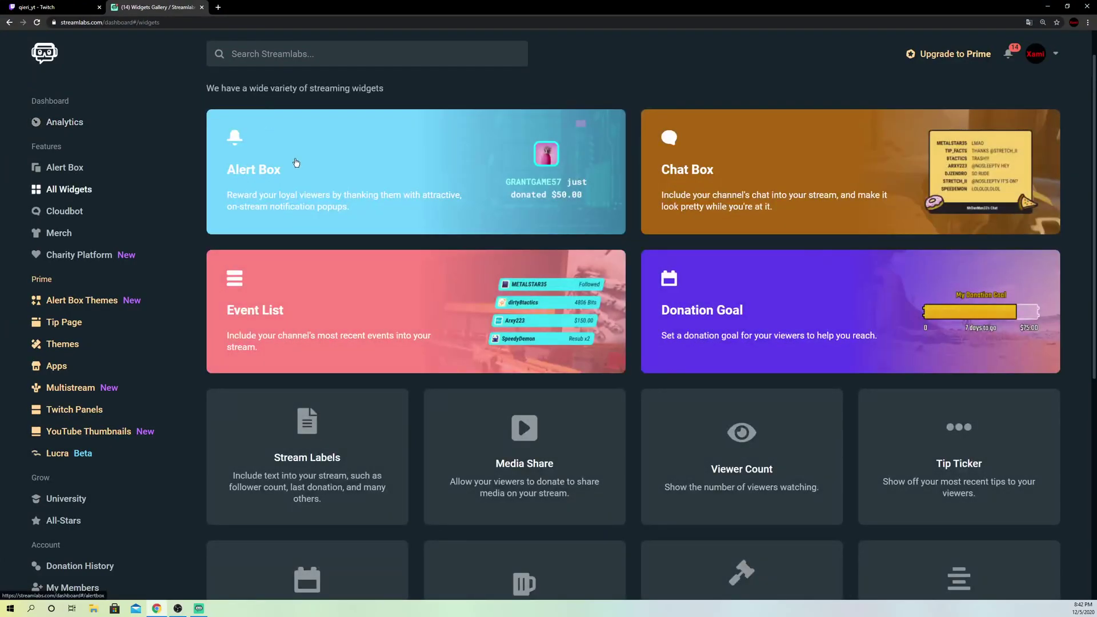
left_click(399, 168)
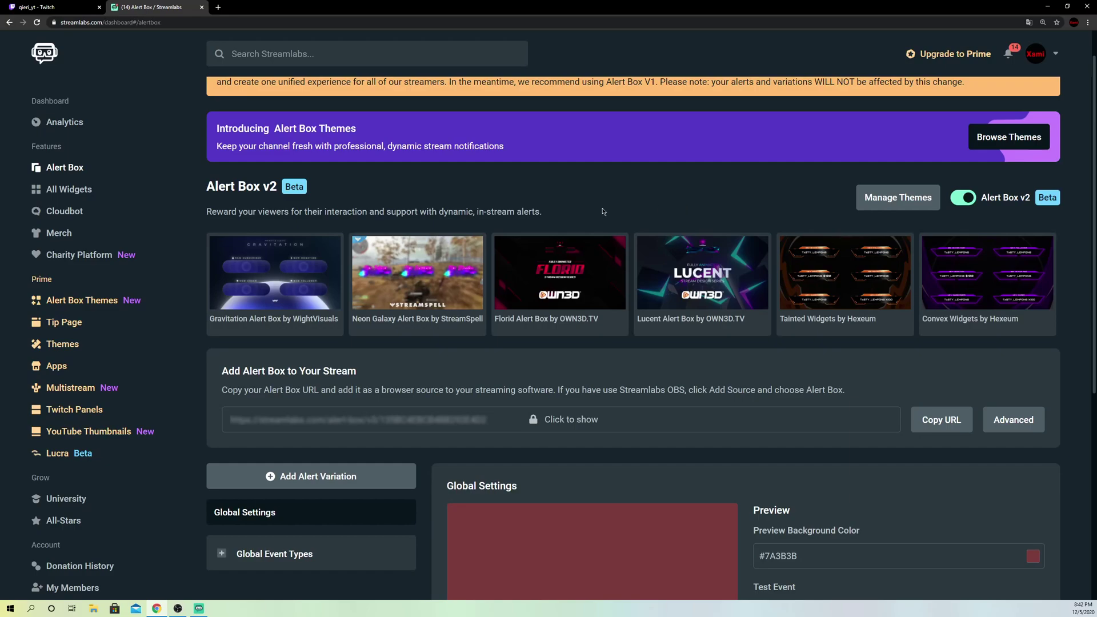
Switch to Alert Box V1, save the Members alert settings, and copy the widget URL
left_click(965, 199)
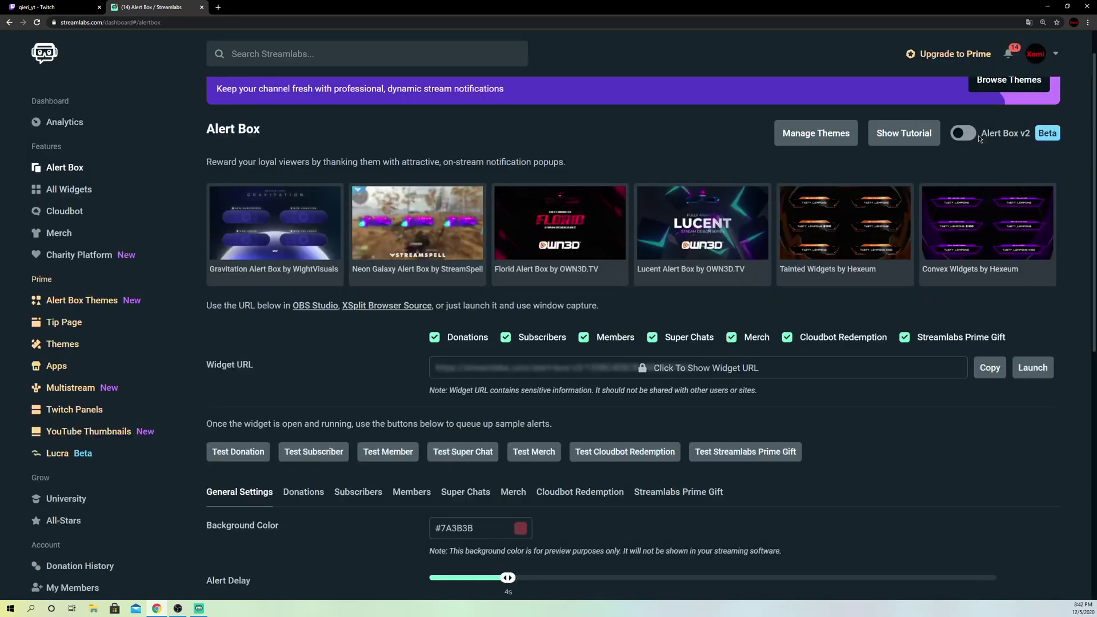
scroll(657, 496, "down", 2)
scroll(643, 506, "down", 2)
scroll(639, 497, "down", 2)
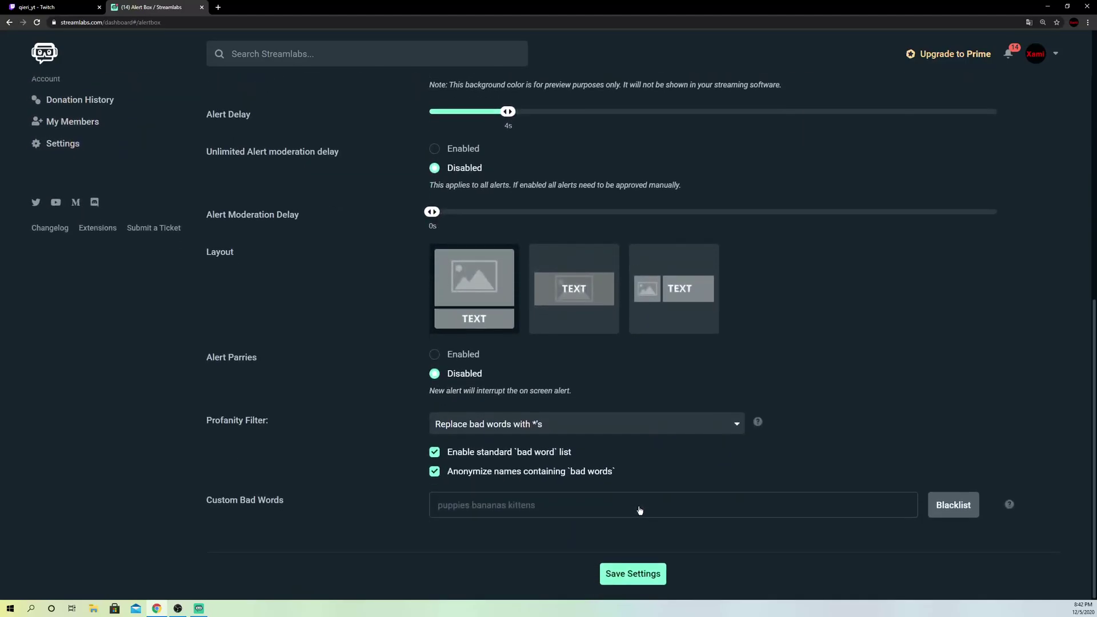
scroll(635, 475, "up", 2)
scroll(637, 467, "up", 2)
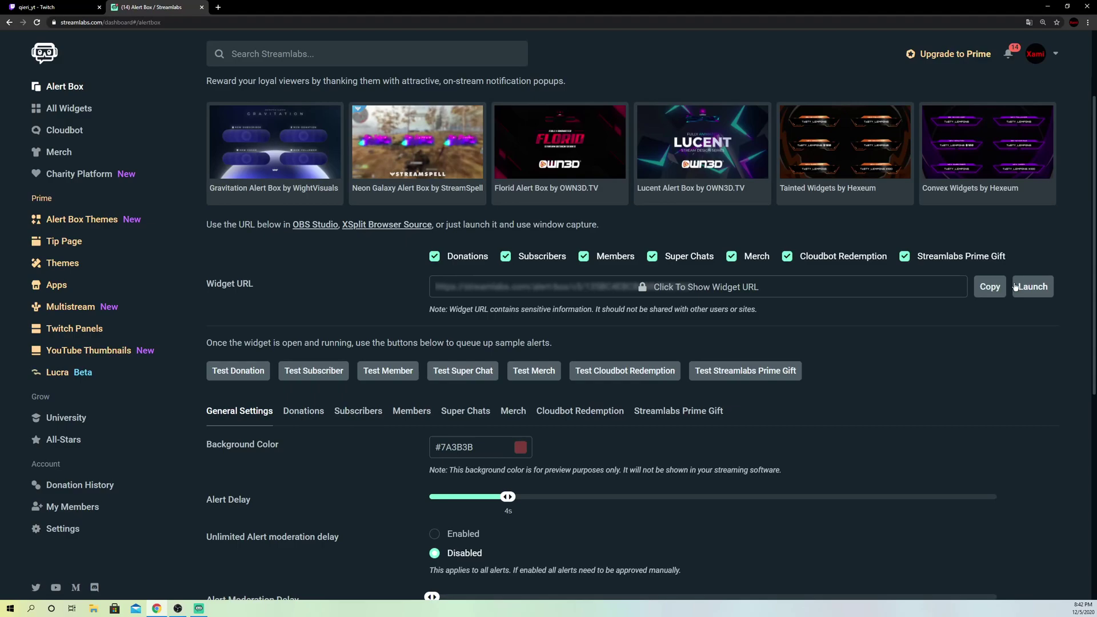
scroll(528, 514, "down", 1)
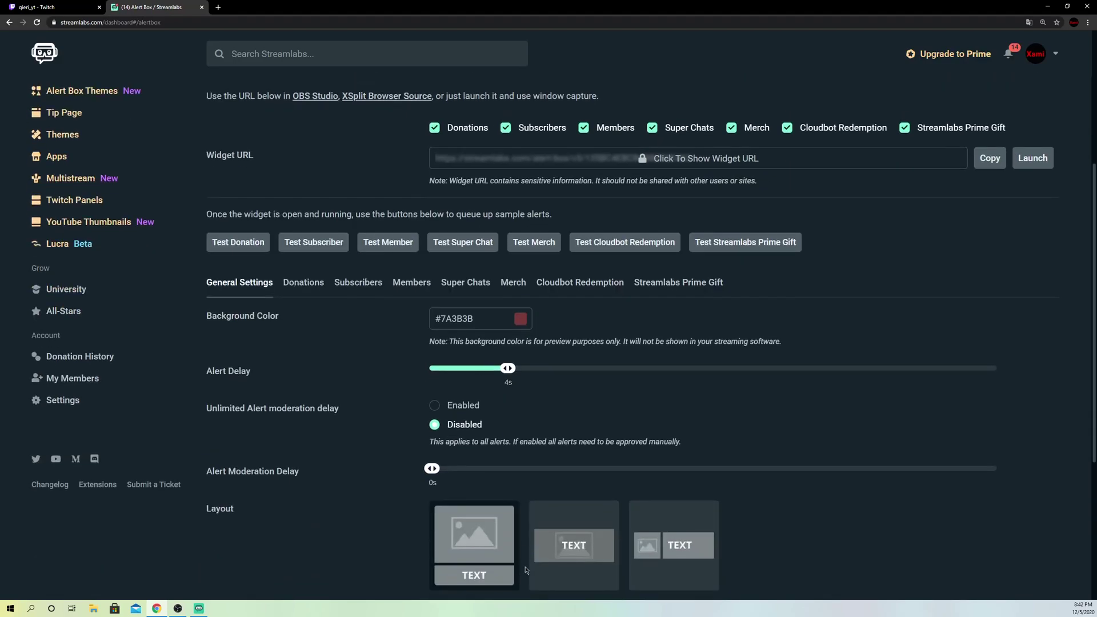
scroll(538, 568, "up", 1)
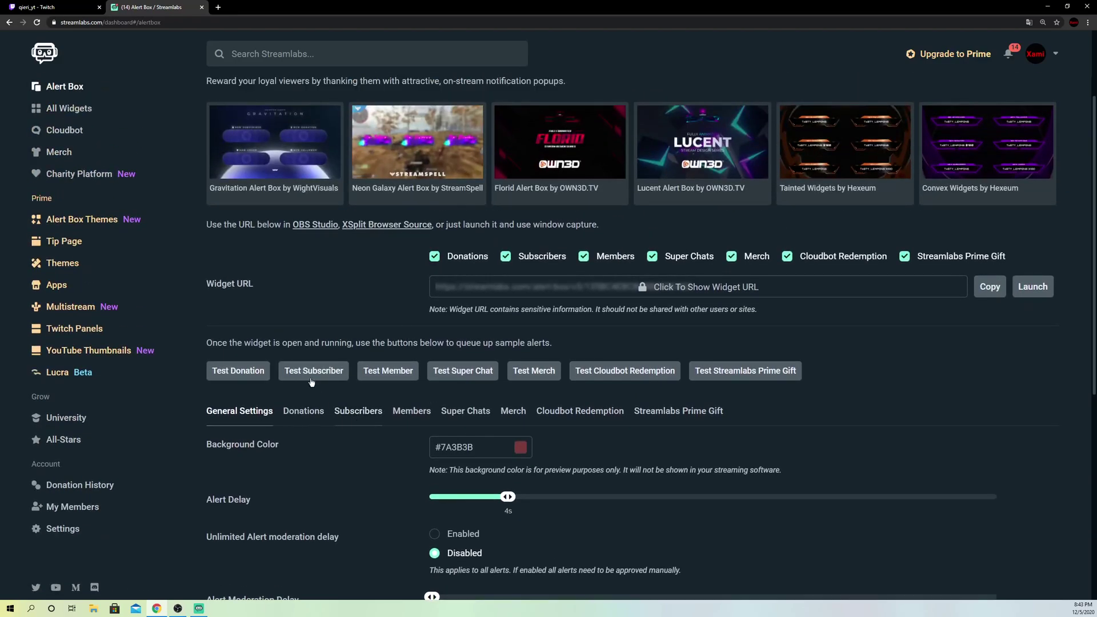
left_click(311, 412)
scroll(509, 364, "down", 5)
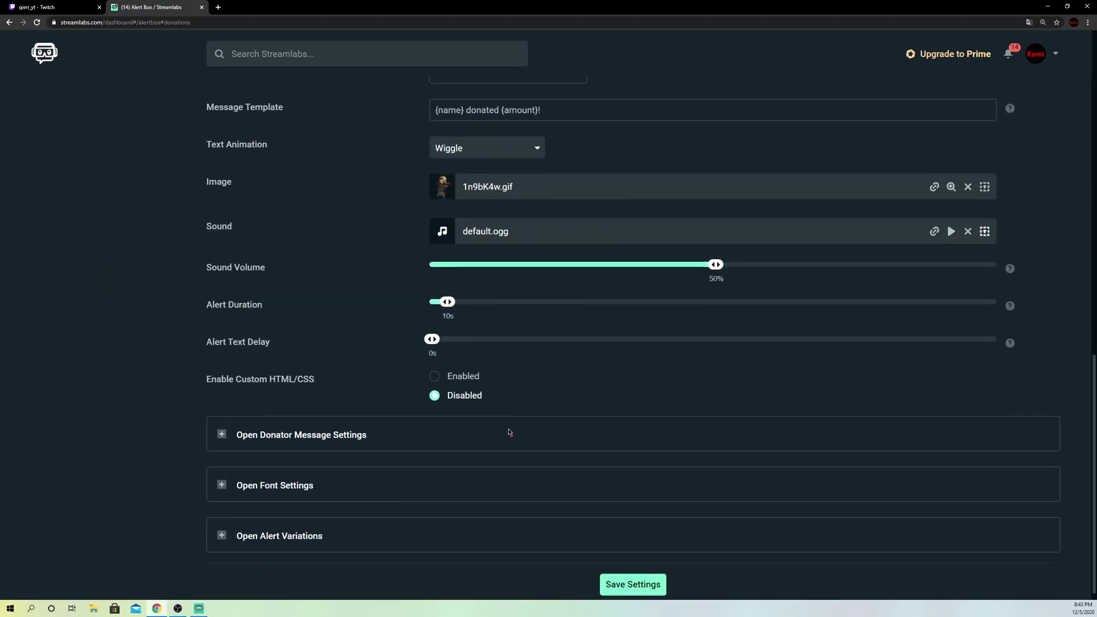
scroll(510, 394, "up", 1)
scroll(490, 448, "up", 1)
scroll(481, 412, "up", 2)
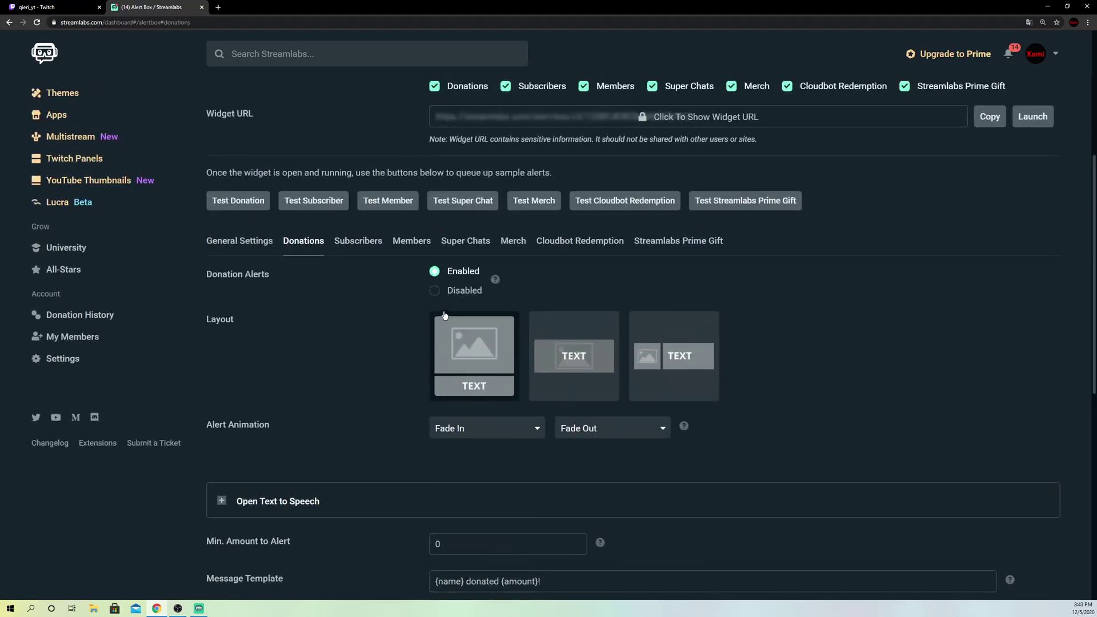
left_click(371, 245)
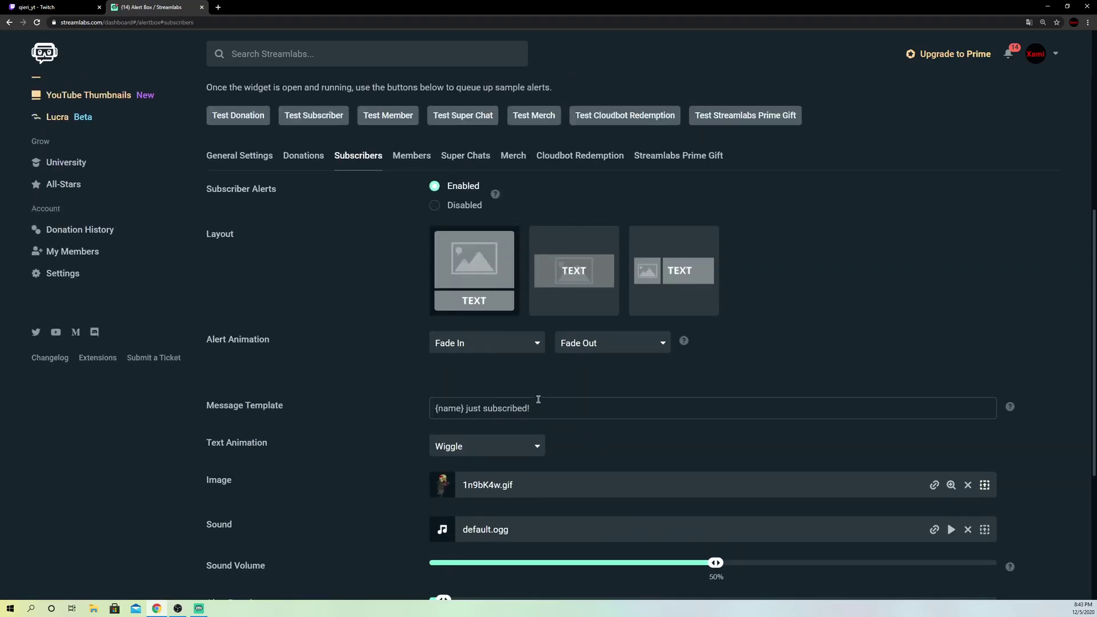
left_click(403, 156)
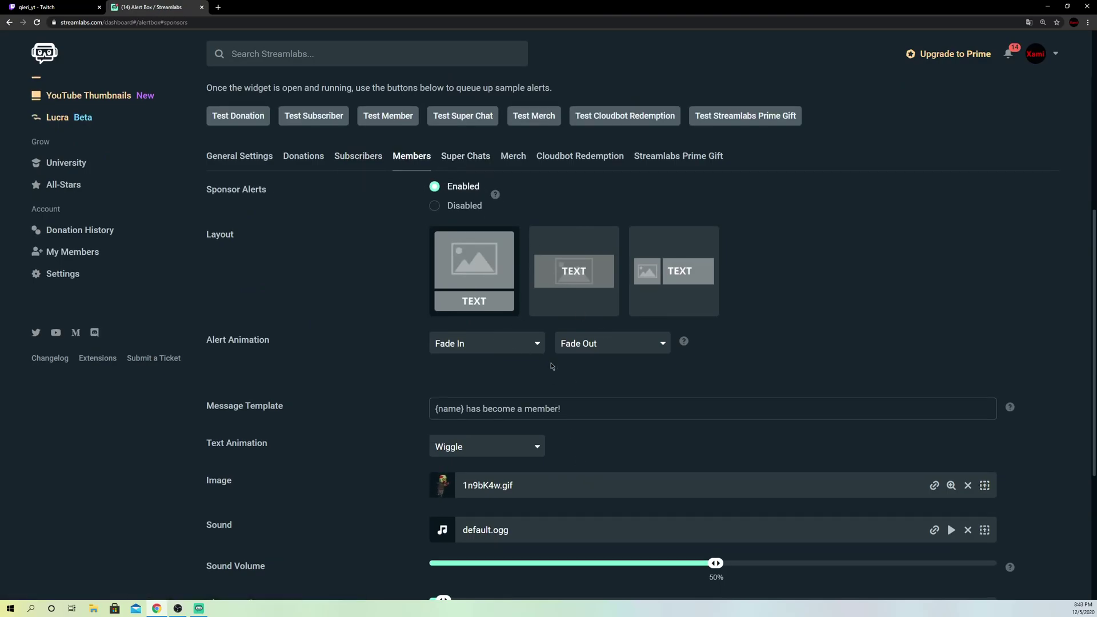
scroll(558, 422, "up", 5)
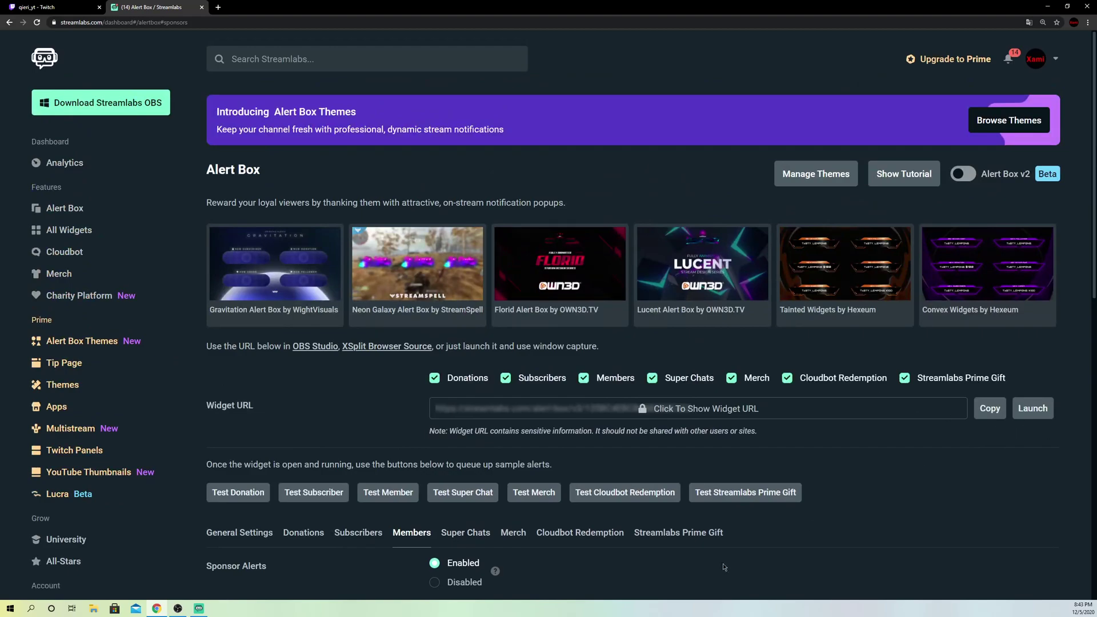
scroll(724, 568, "down", 2)
scroll(660, 519, "down", 5)
scroll(620, 404, "down", 2)
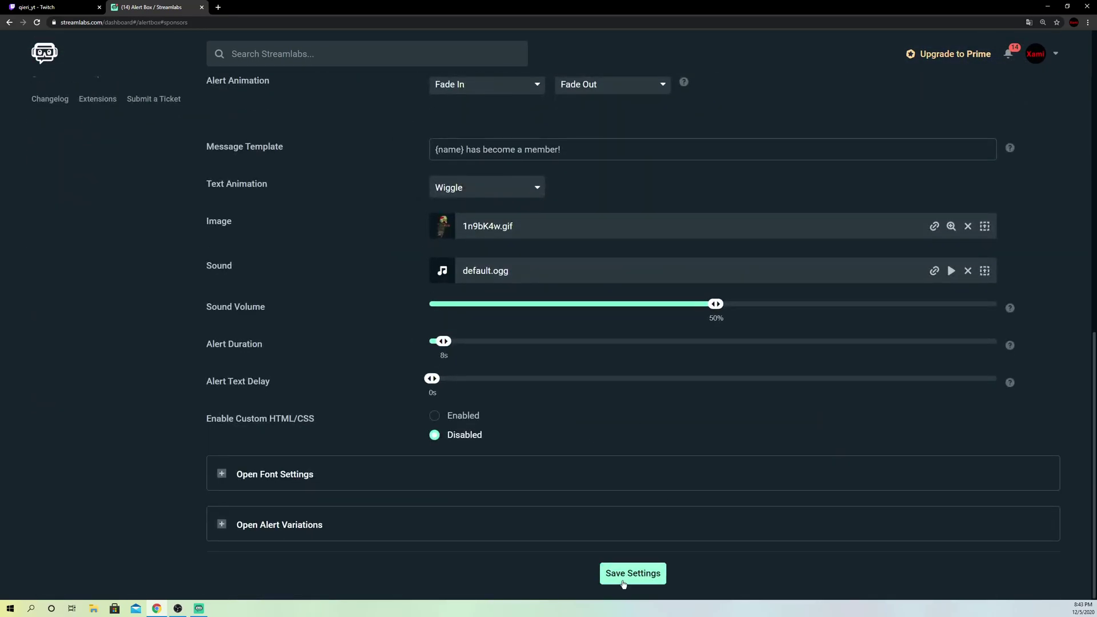
left_click(657, 565)
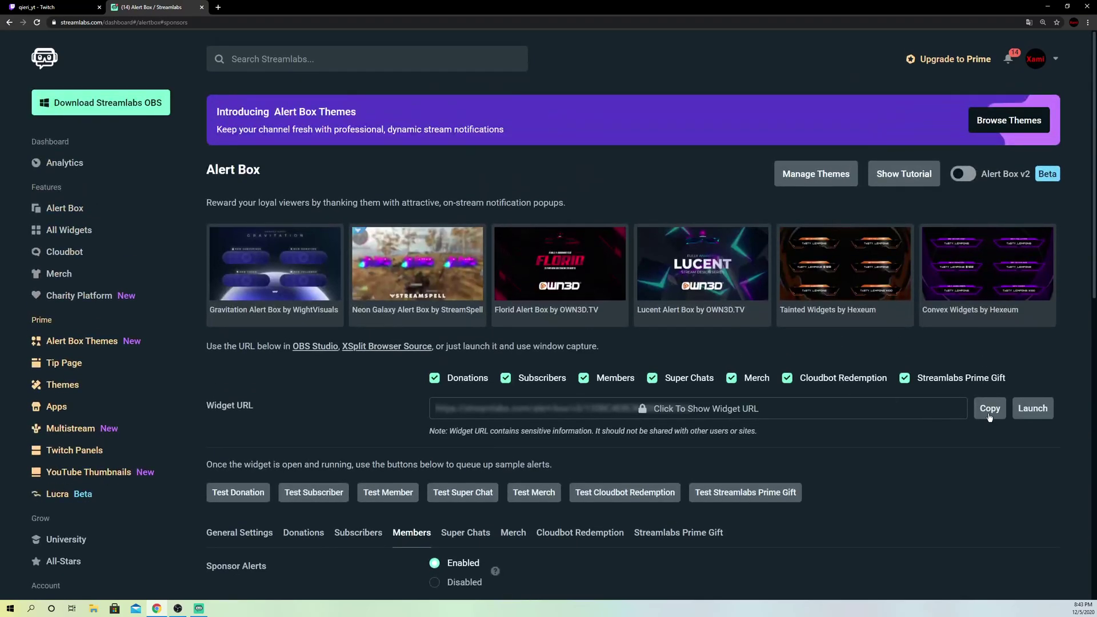
left_click(990, 409)
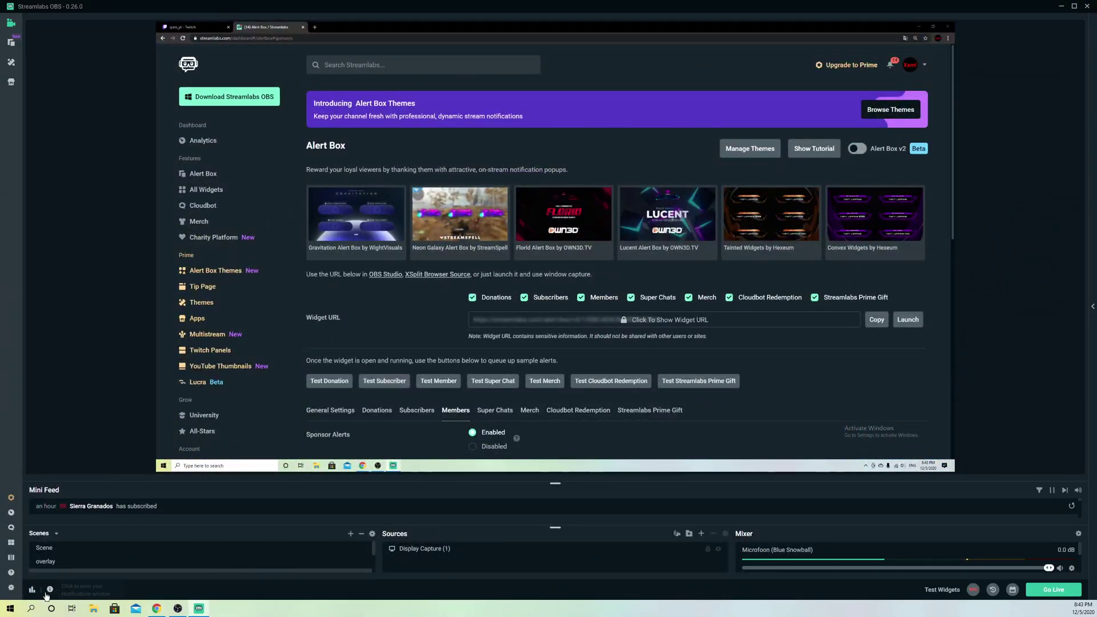
Start adding a new Browser Source from the Sources list
left_click(700, 533)
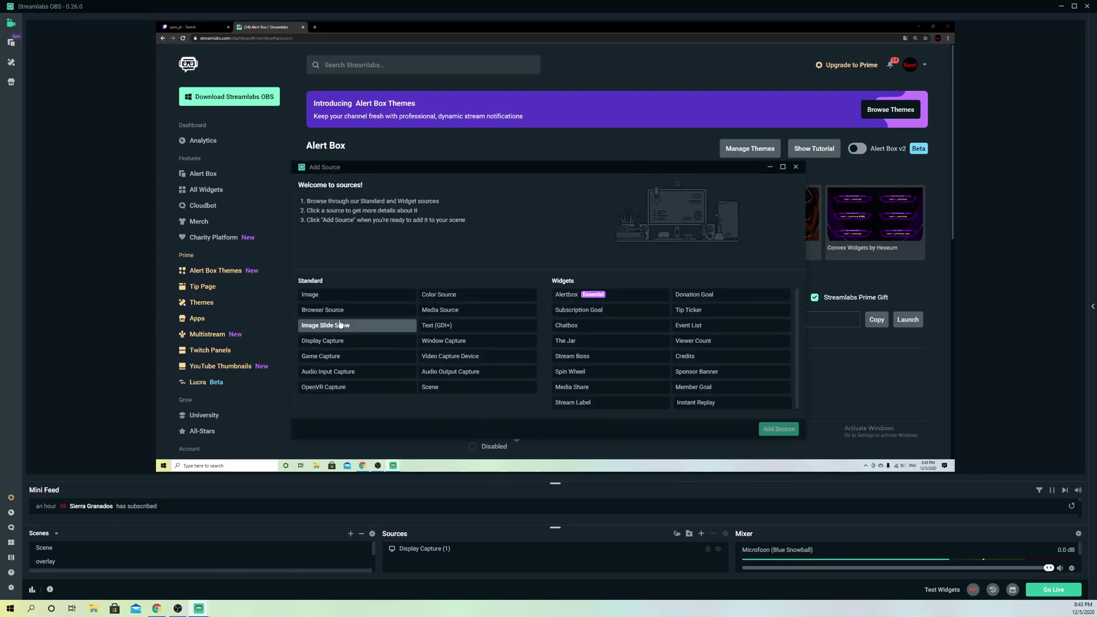
left_click(341, 311)
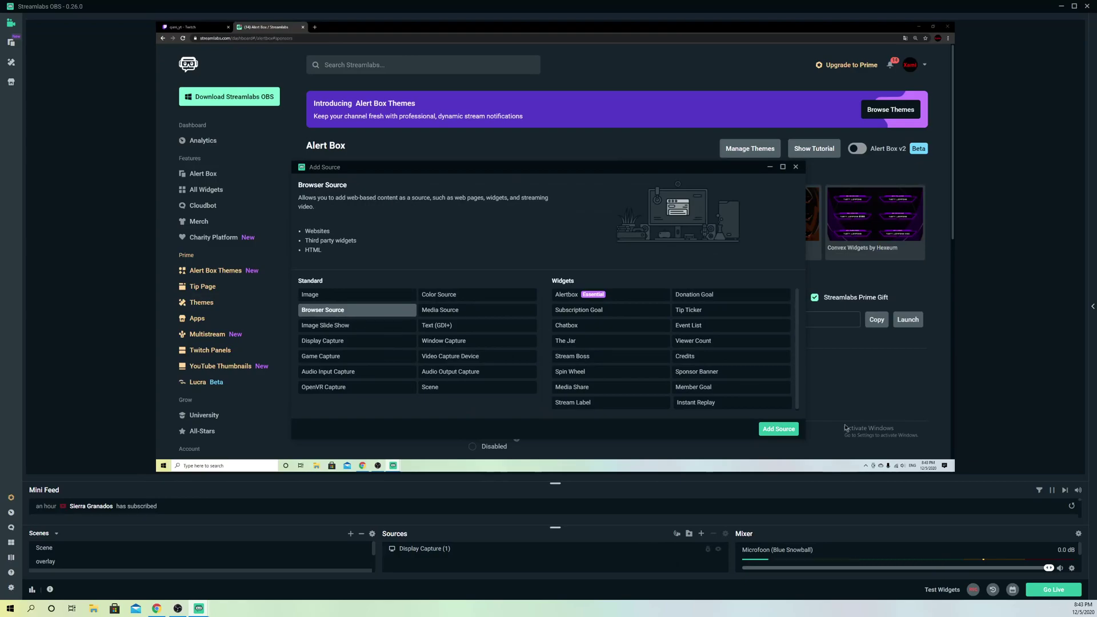
left_click(779, 428)
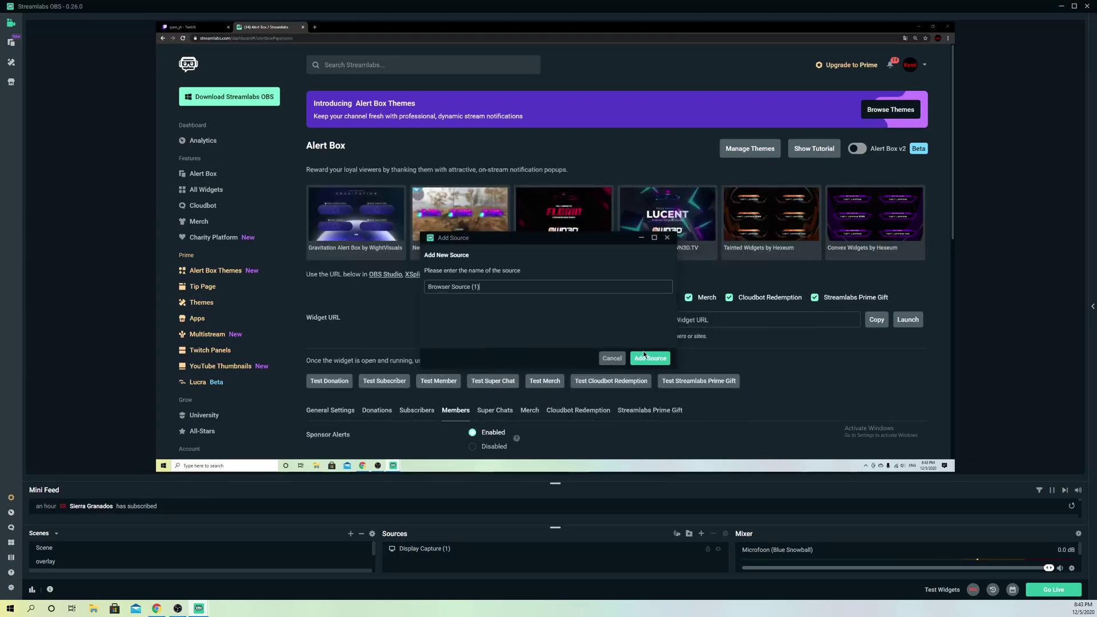
Name the browser source WIDGET, create it, and delete its default page URL
left_click_drag(493, 290, 339, 278)
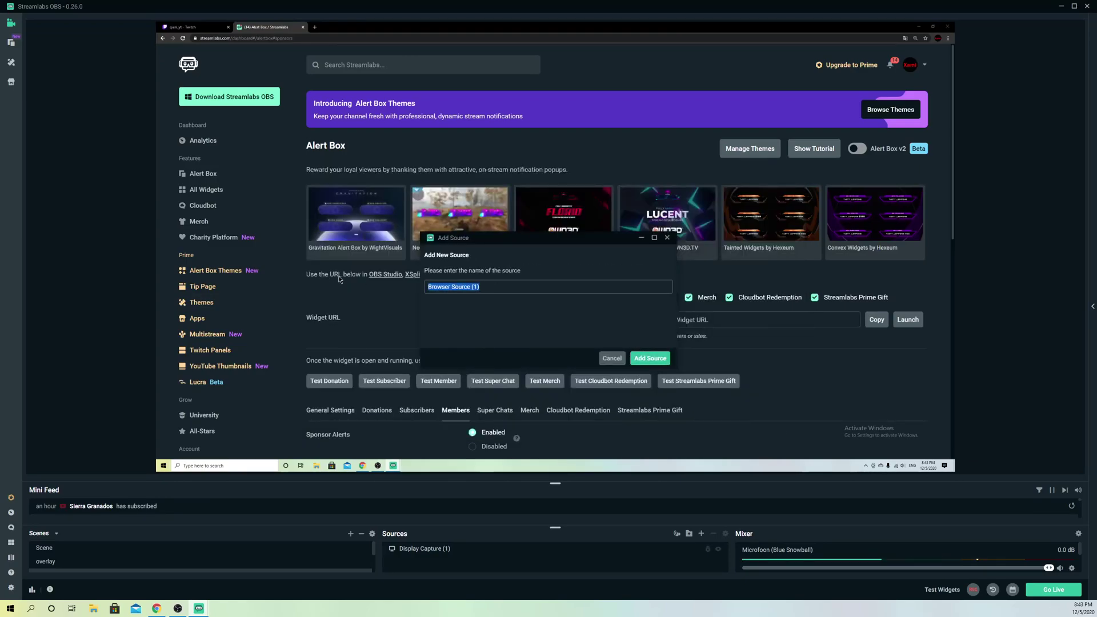
key("BackSpace")
type("WIDGET")
left_click(642, 359)
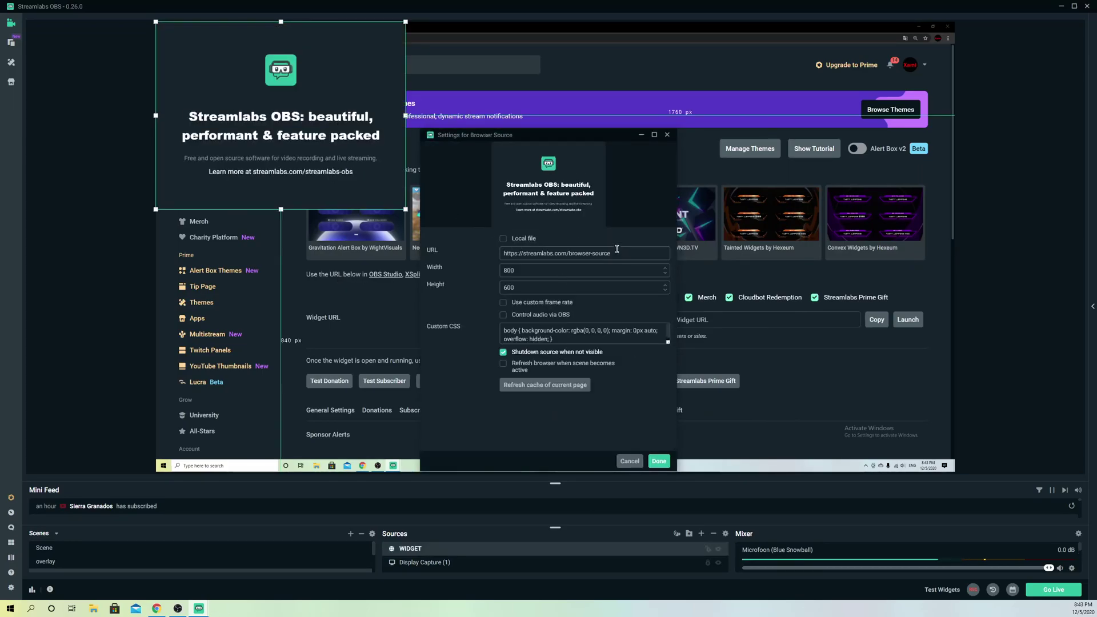
left_click_drag(611, 252, 429, 241)
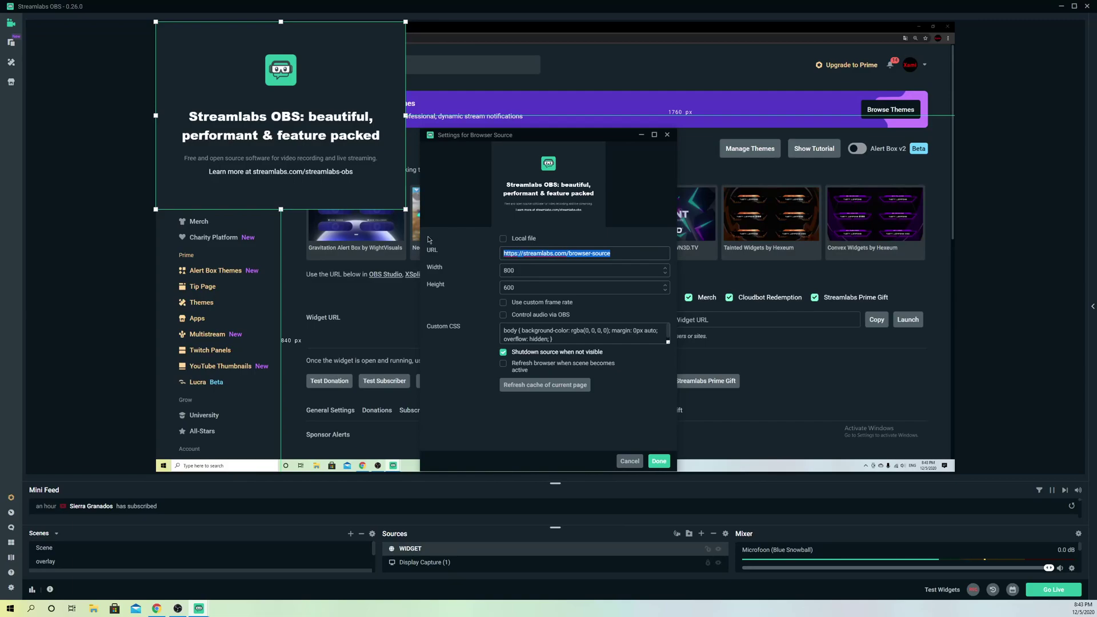
key("BackSpace")
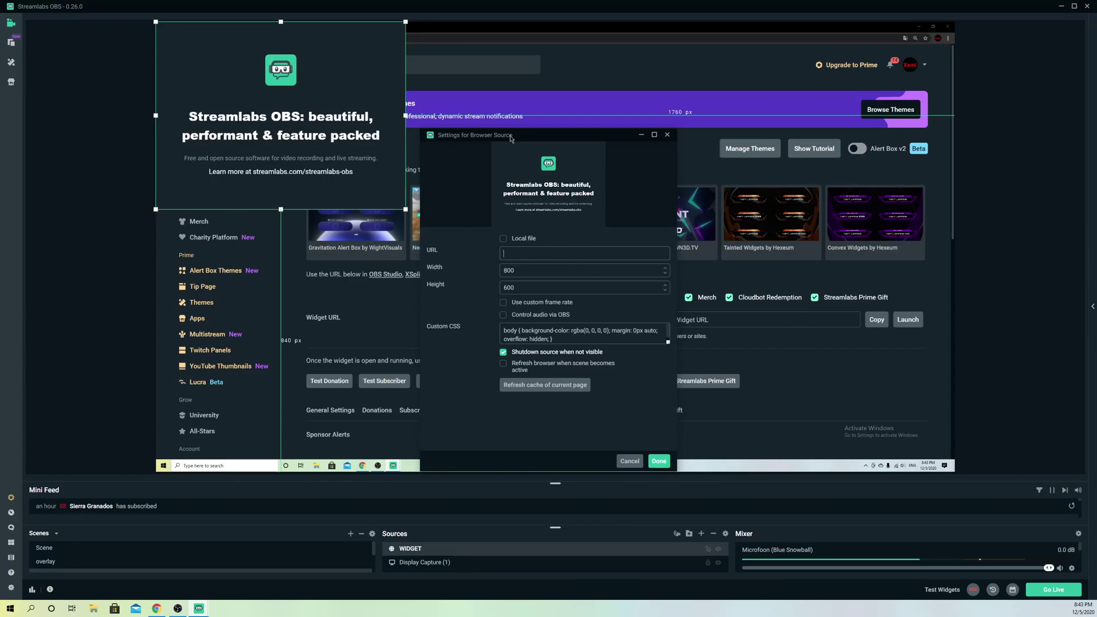
Move the WIDGET box down-right in the preview, then raise the Chrome window
left_click(667, 134)
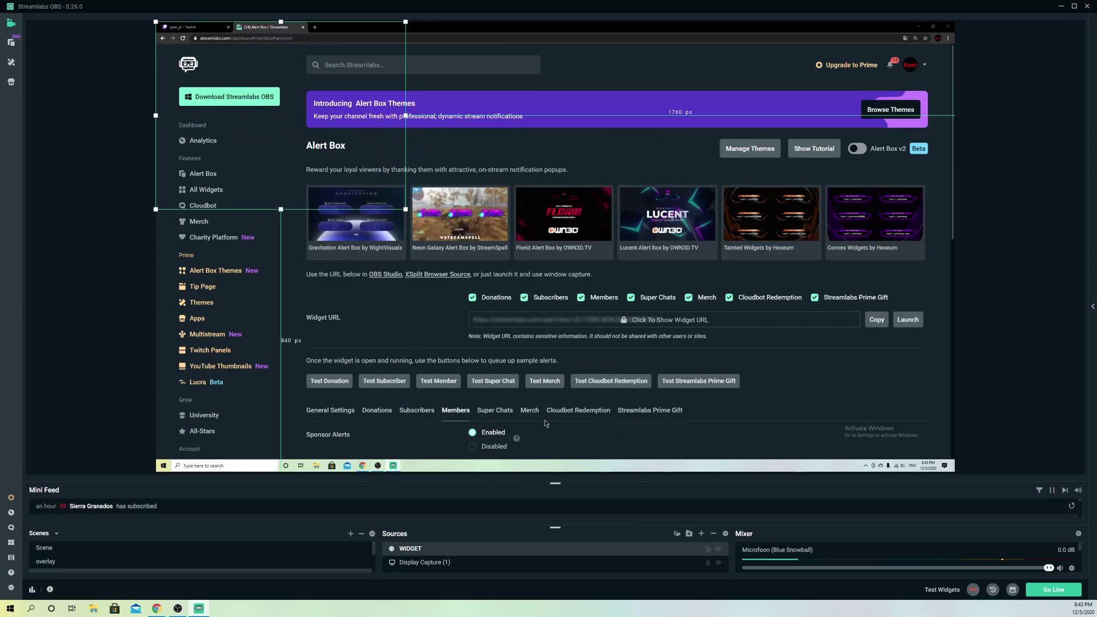
left_click_drag(302, 161, 370, 227)
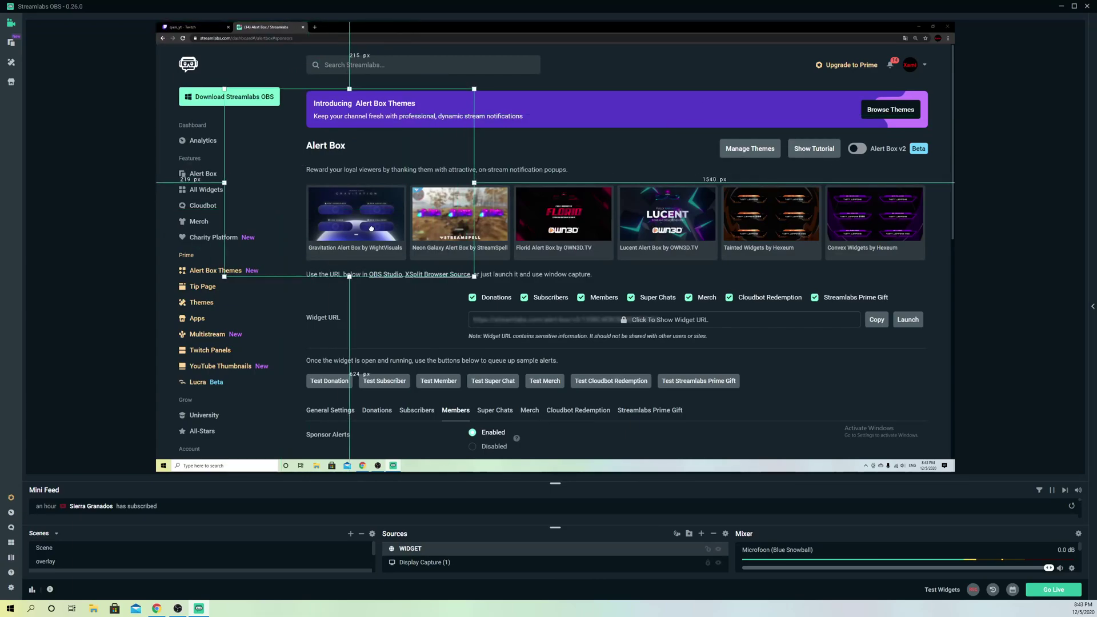
left_click(701, 534)
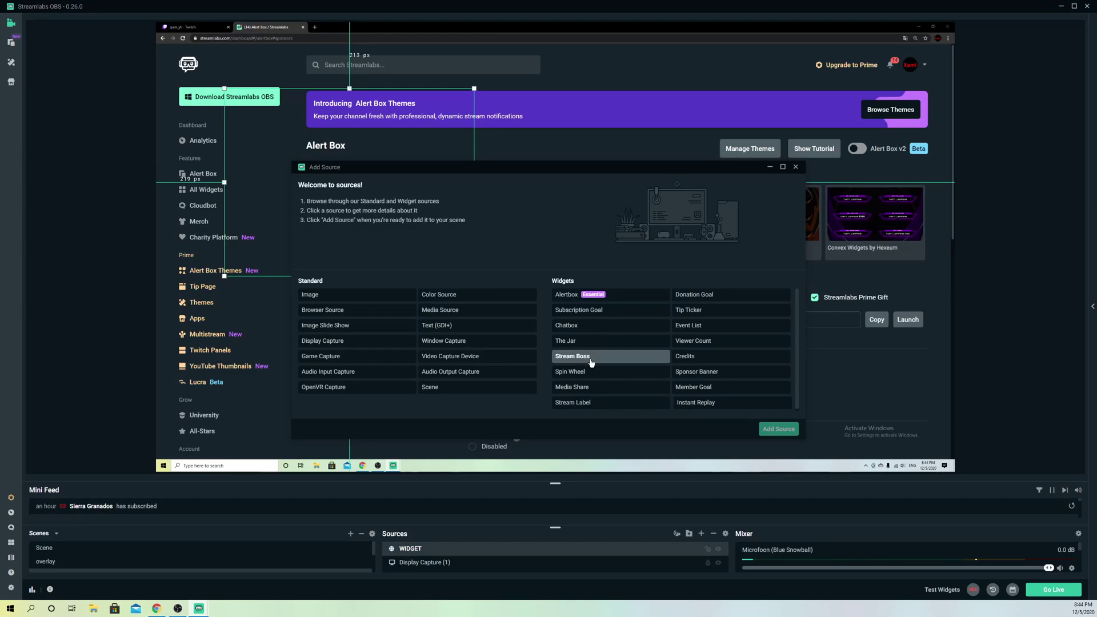
left_click(796, 169)
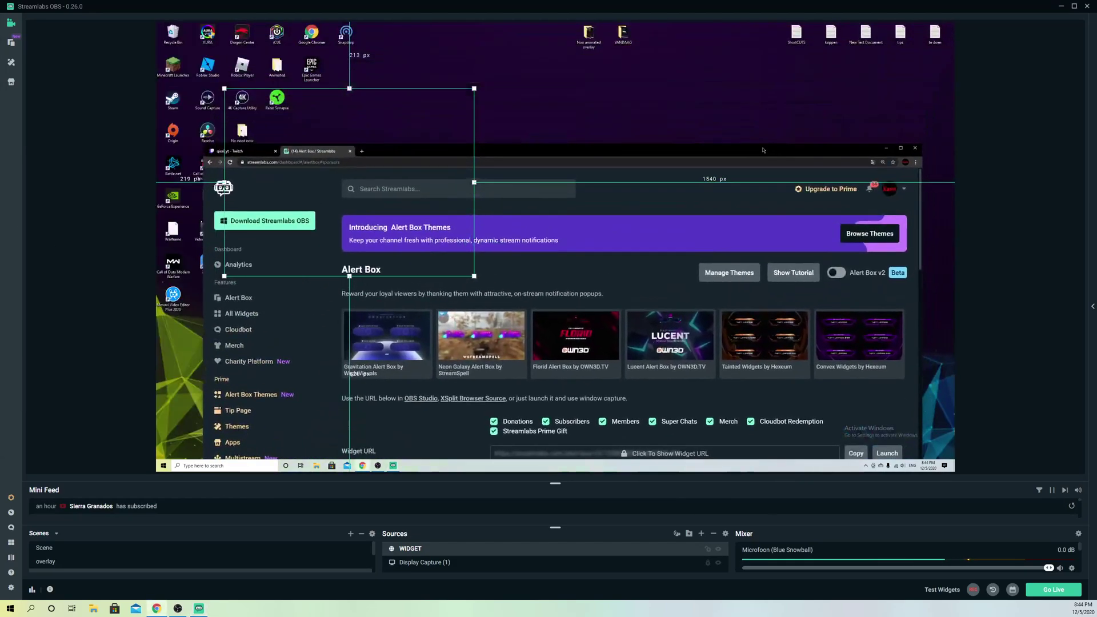
left_click_drag(763, 150, 764, 121)
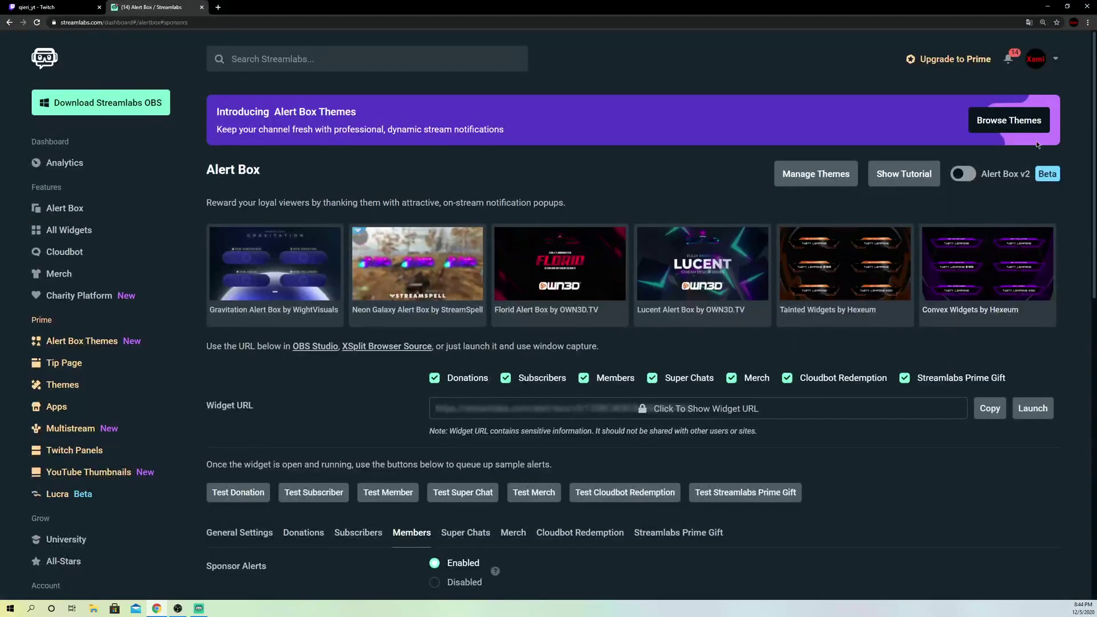
Open the dashboard account menu, then the Streamlabs OBS Settings window
left_click(1055, 60)
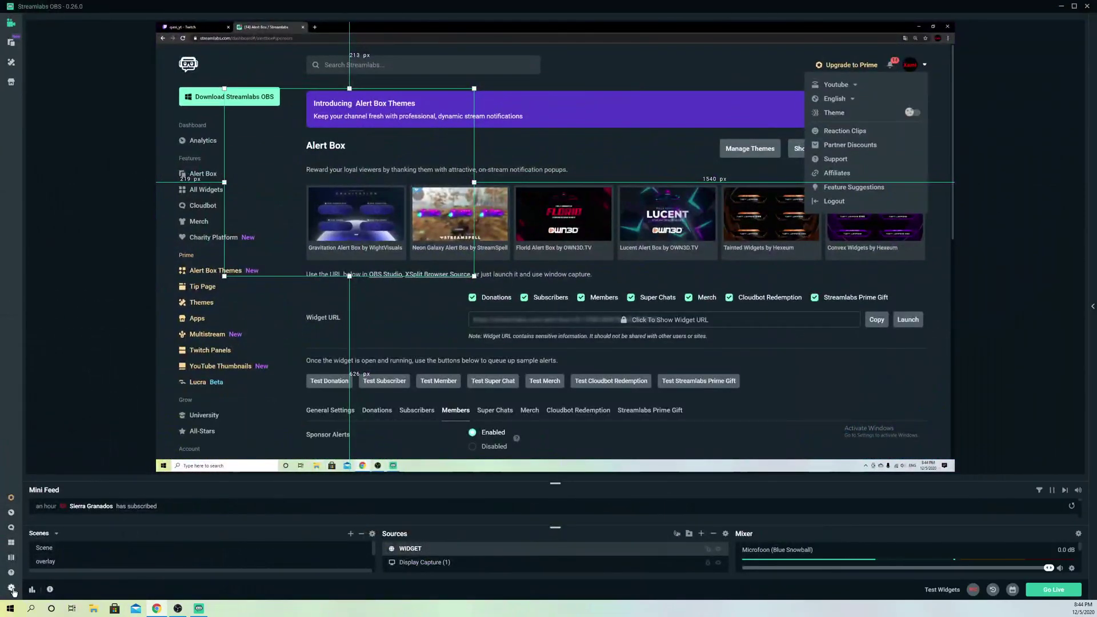
left_click(12, 590)
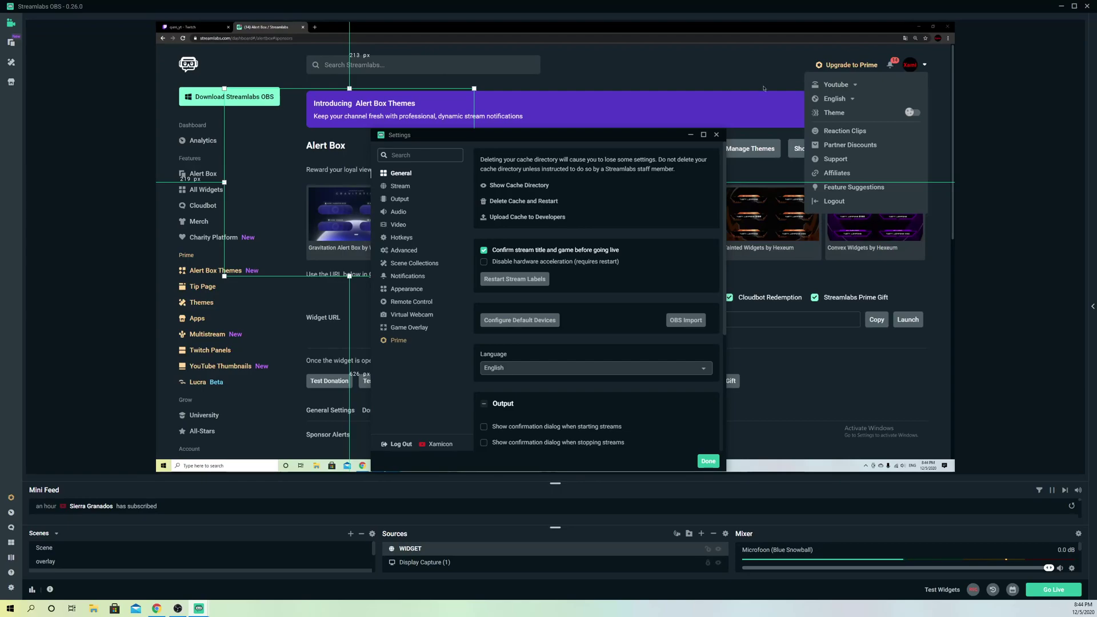
Close the dashboard account menu by clicking outside it
left_click(627, 61)
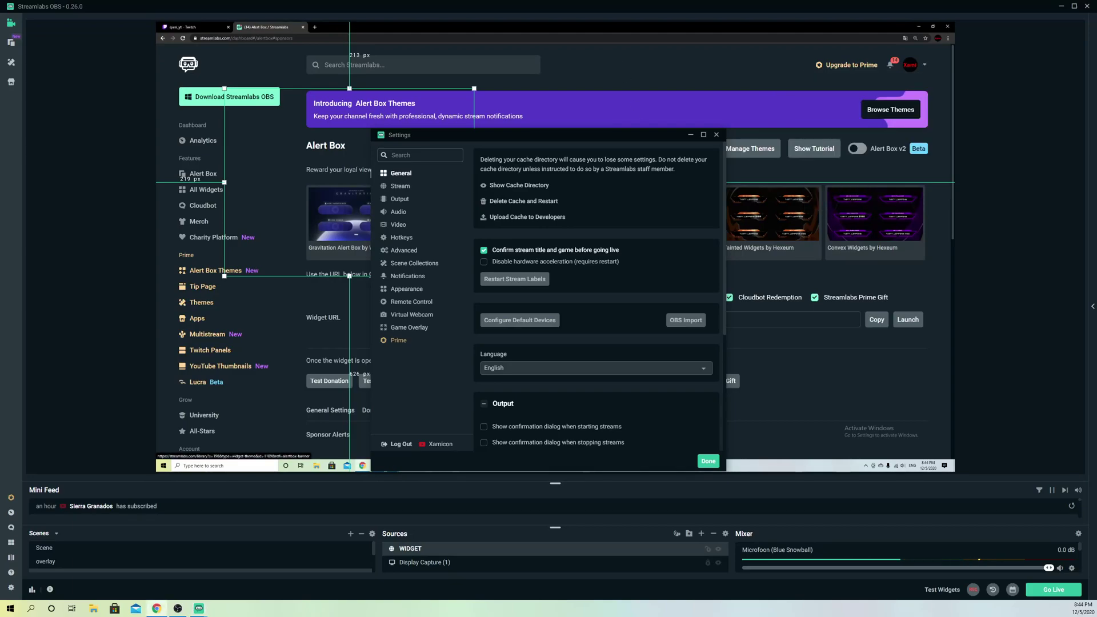
scroll(617, 215, "down", 2)
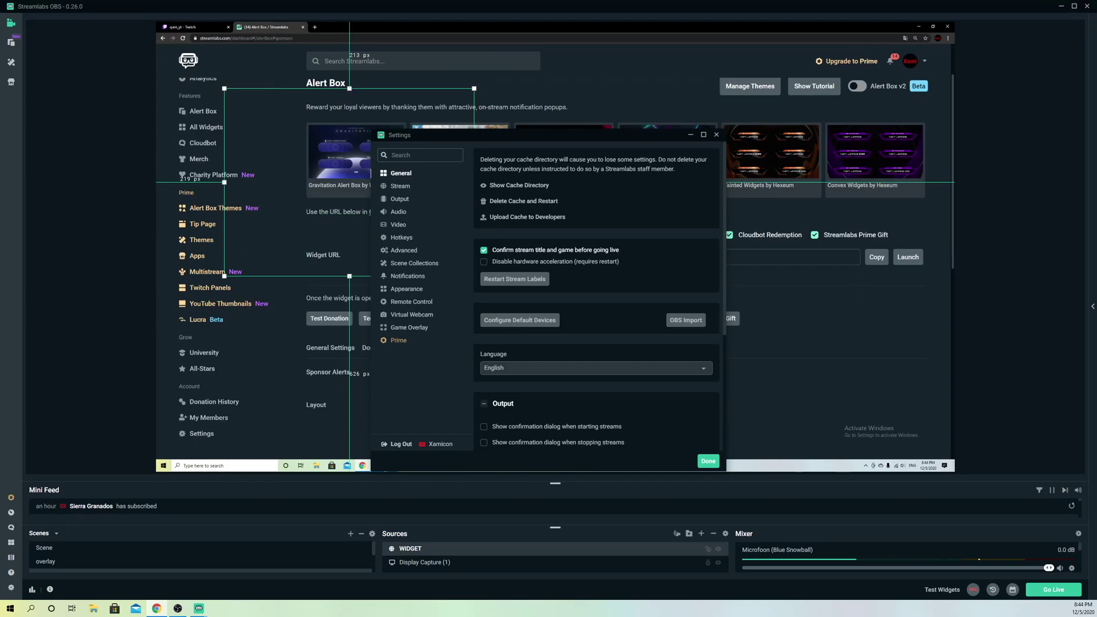